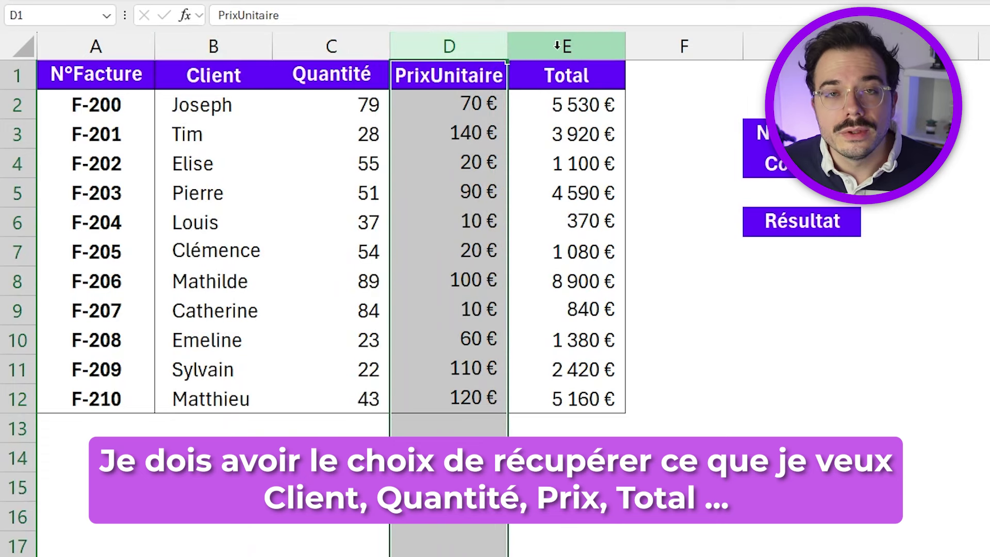
- Try Client, Quantité and PrixUnitaire as the Colonne choice in H4, finishing with Total
click(564, 45)
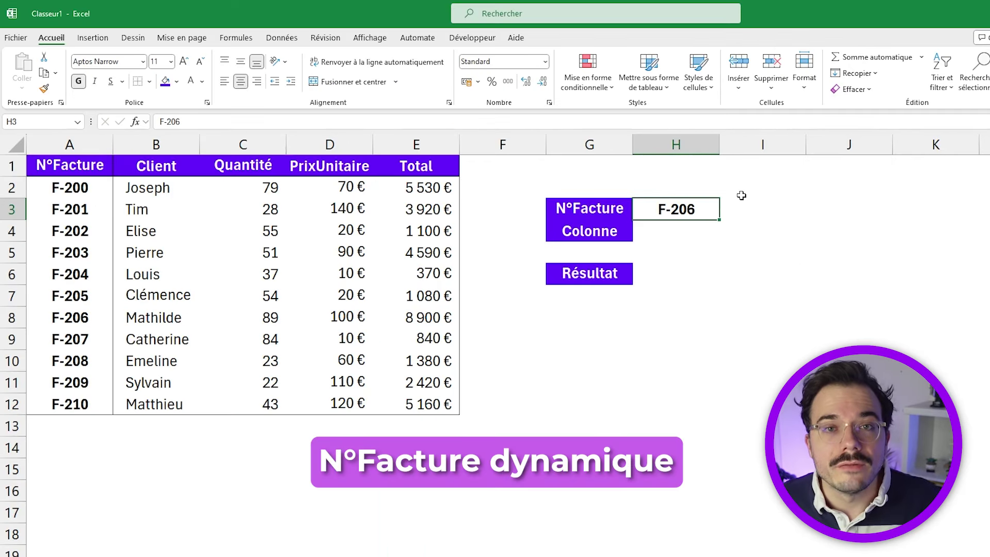
click(691, 233)
click(725, 235)
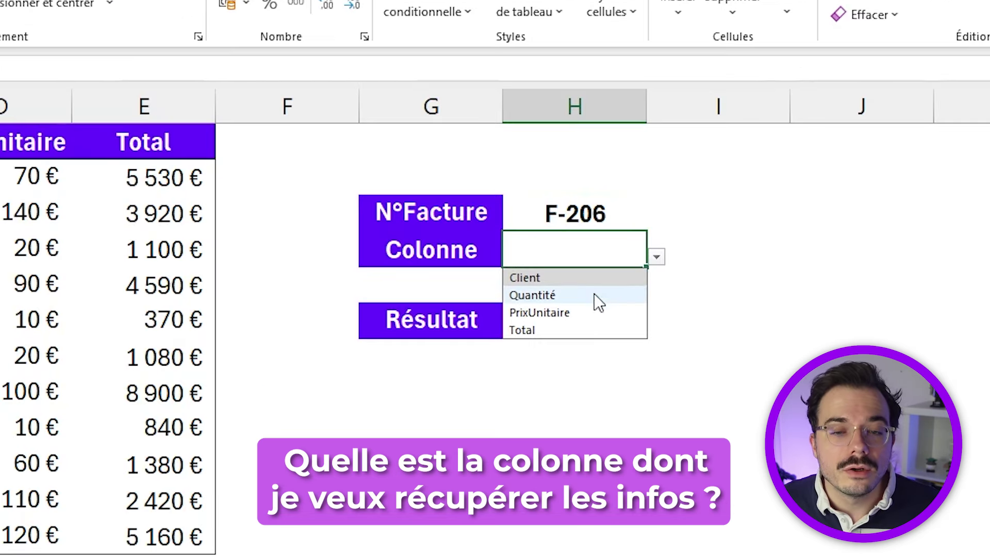
click(637, 275)
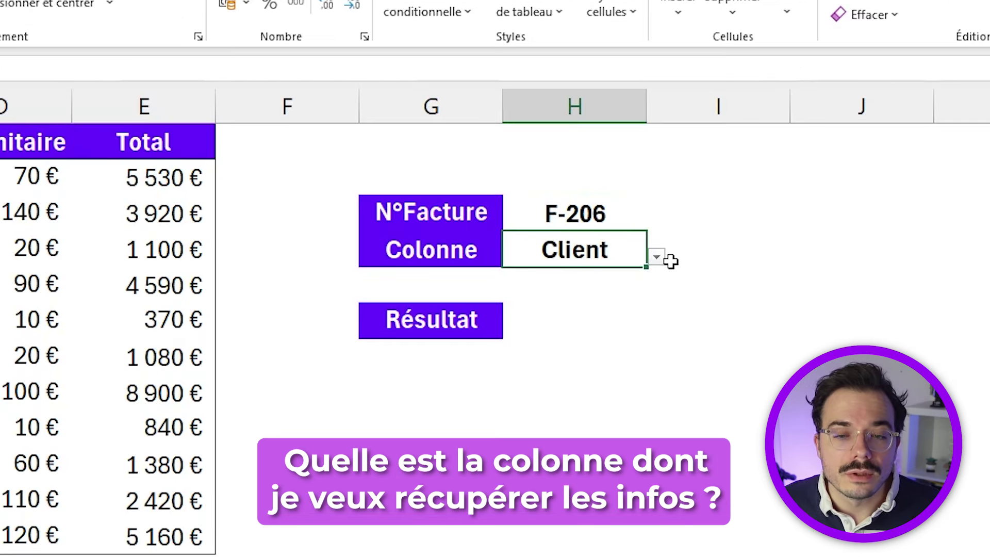
click(656, 256)
click(601, 292)
click(657, 257)
click(597, 309)
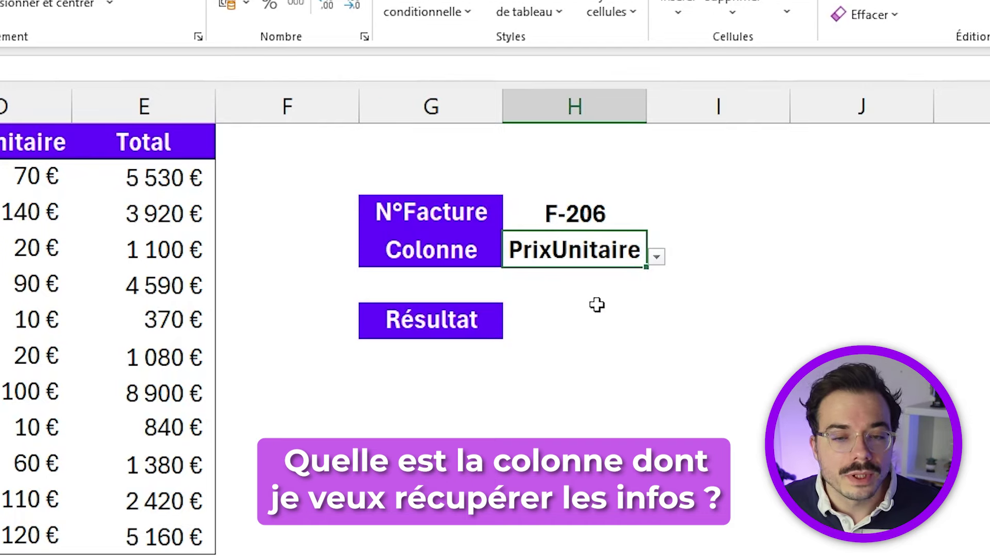
click(656, 257)
click(558, 331)
- Enter =RECHERCHEX(H3;A2:A12;B2:B12) in the Résultat cell H6 to return the client for the invoice number
click(550, 327)
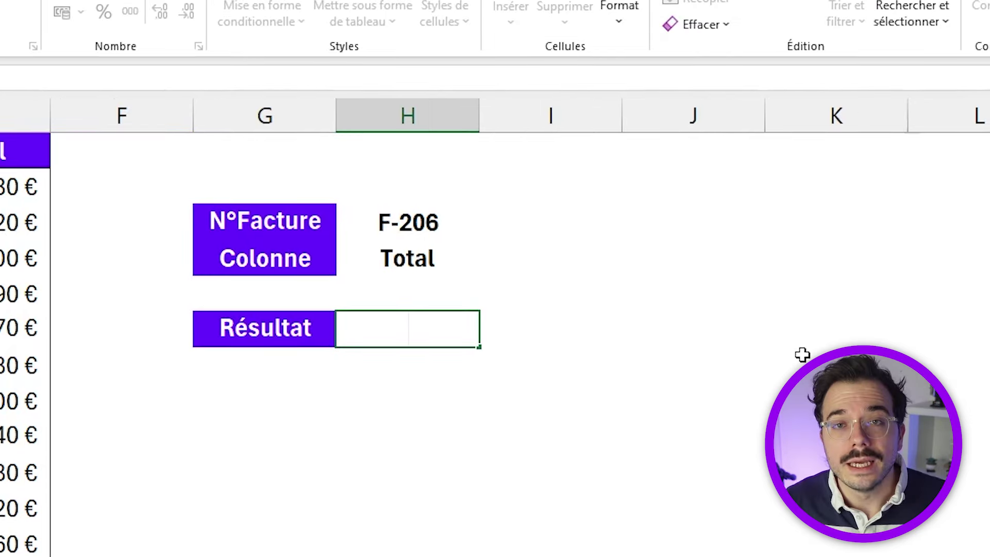
text(=RECHERCHEX()
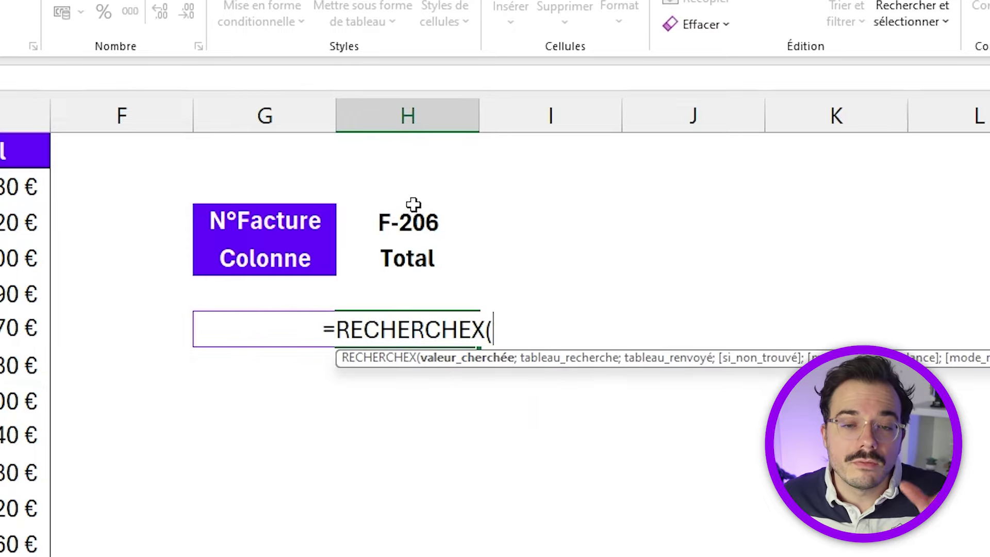
click(380, 221)
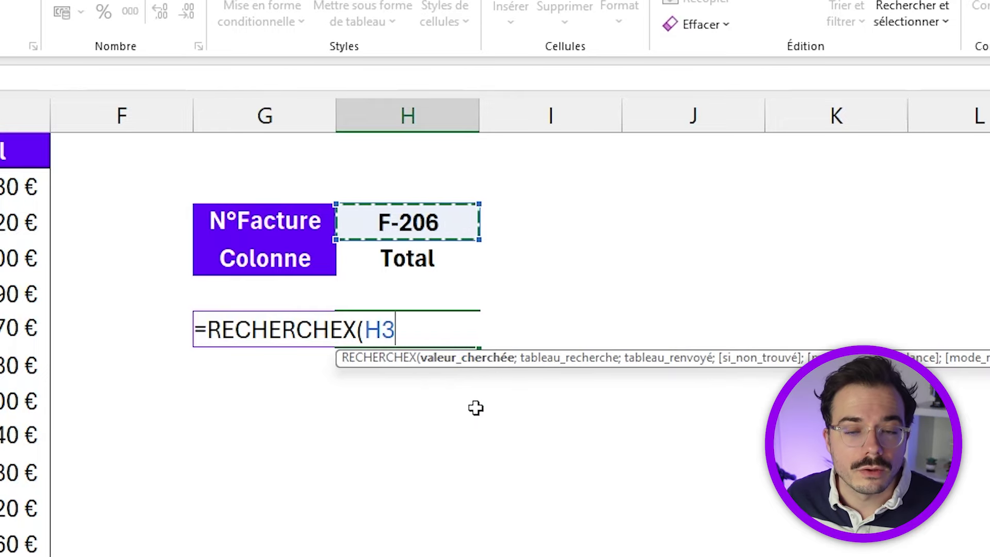
text(;)
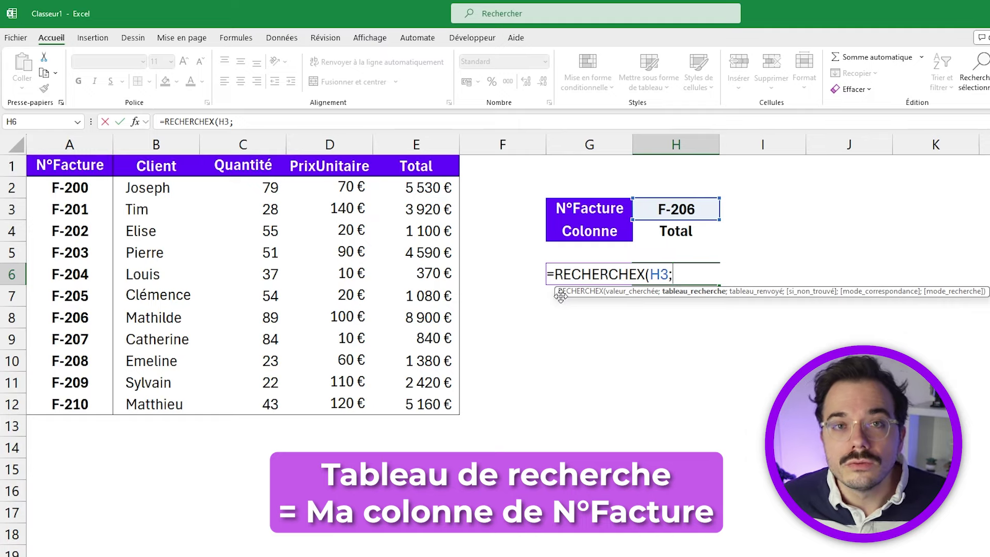
drag(57, 181, 110, 407)
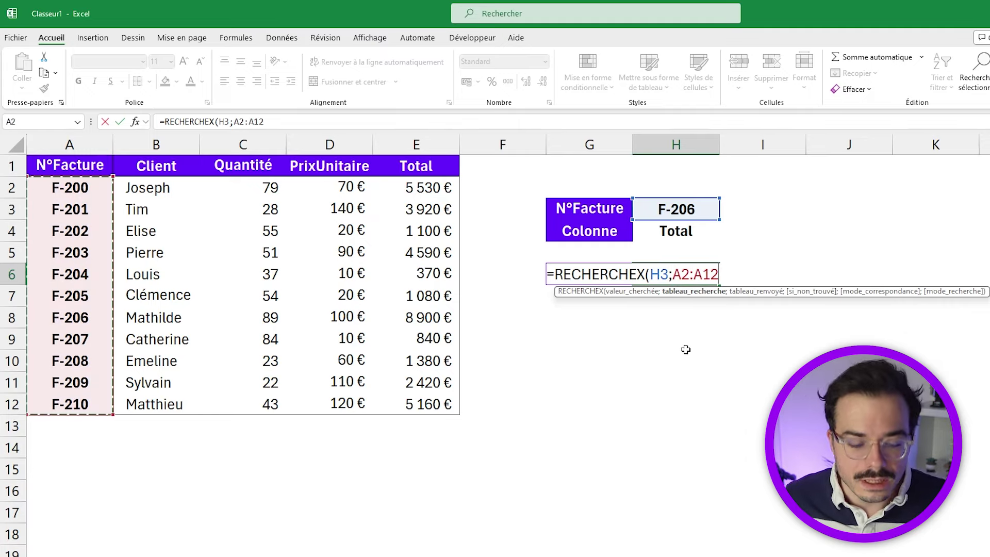
text(;)
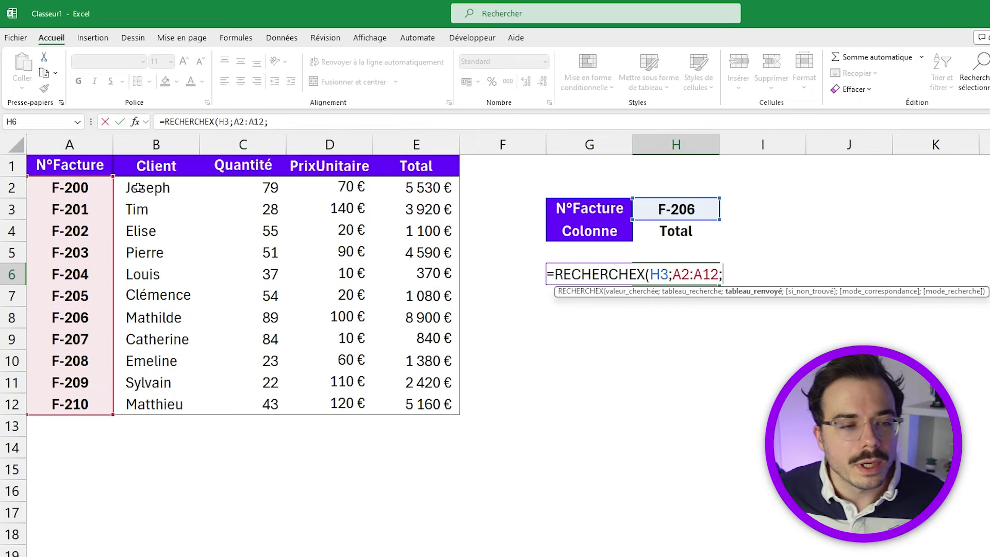
drag(138, 187, 172, 394)
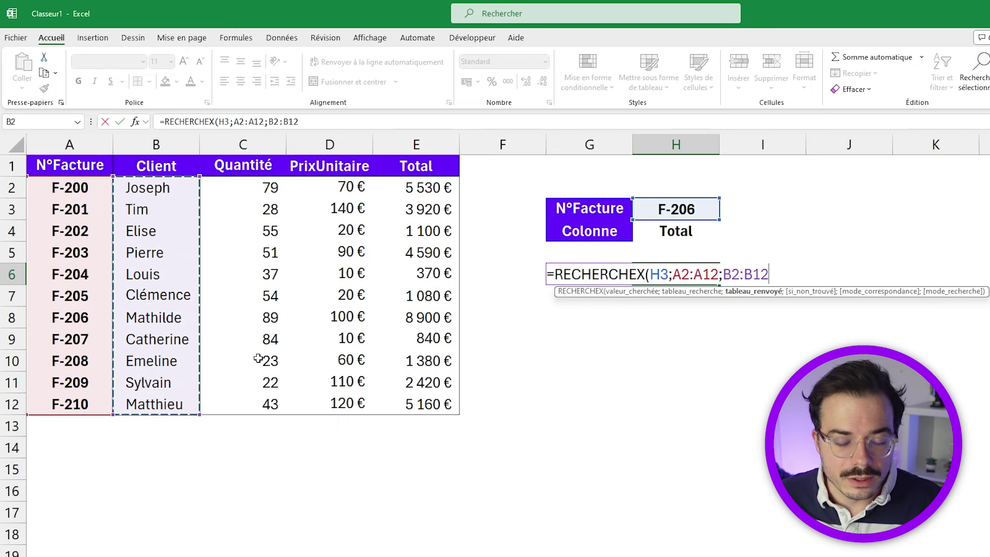
text())
key(Return)
- Replace the return range in H6's RECHERCHEX formula with B2:E12 so it covers all the data columns
click(701, 278)
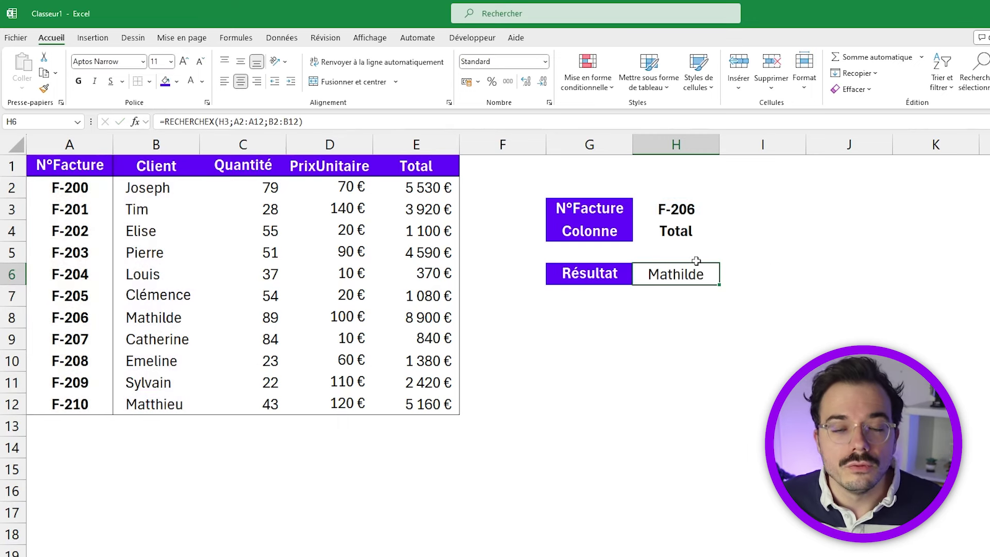
key(F2)
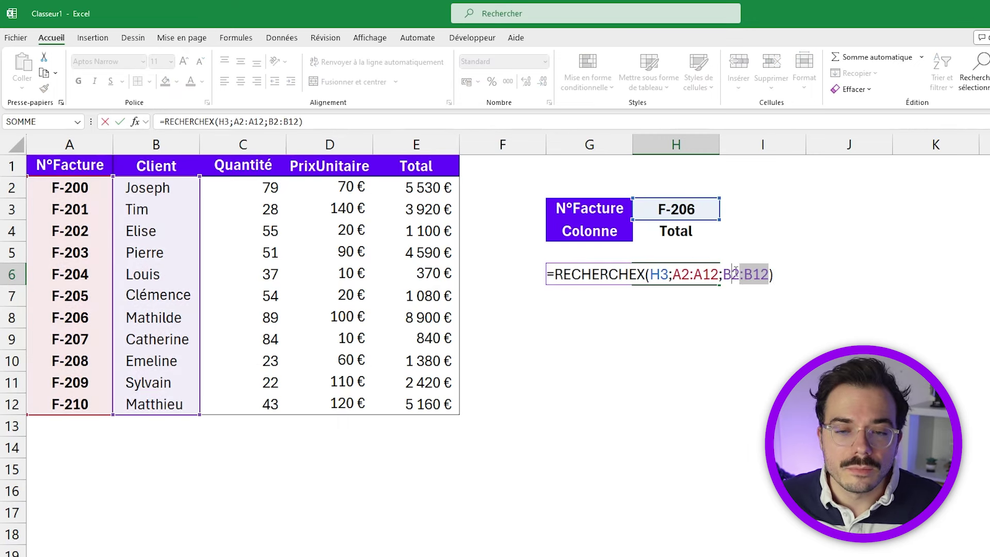
key(BackSpace)
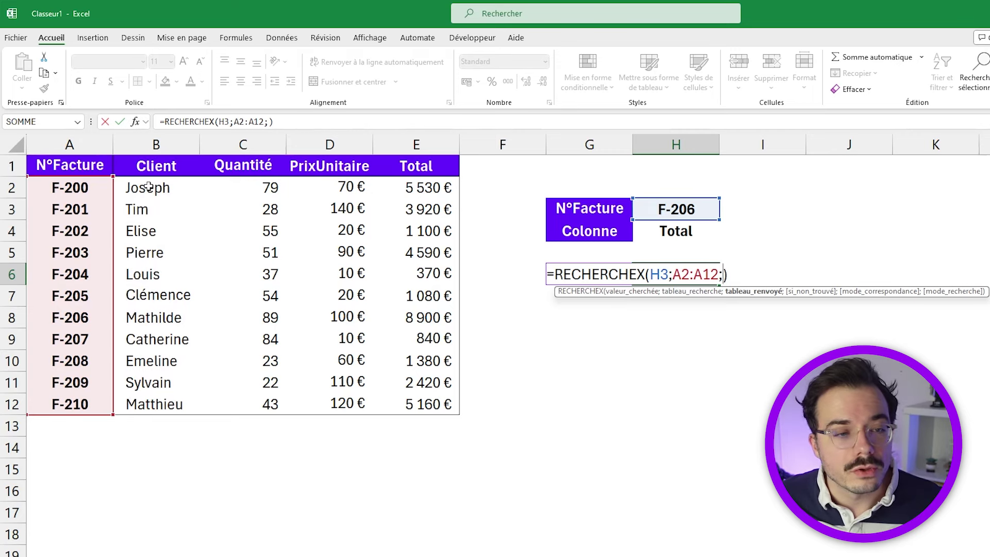
drag(148, 186, 423, 389)
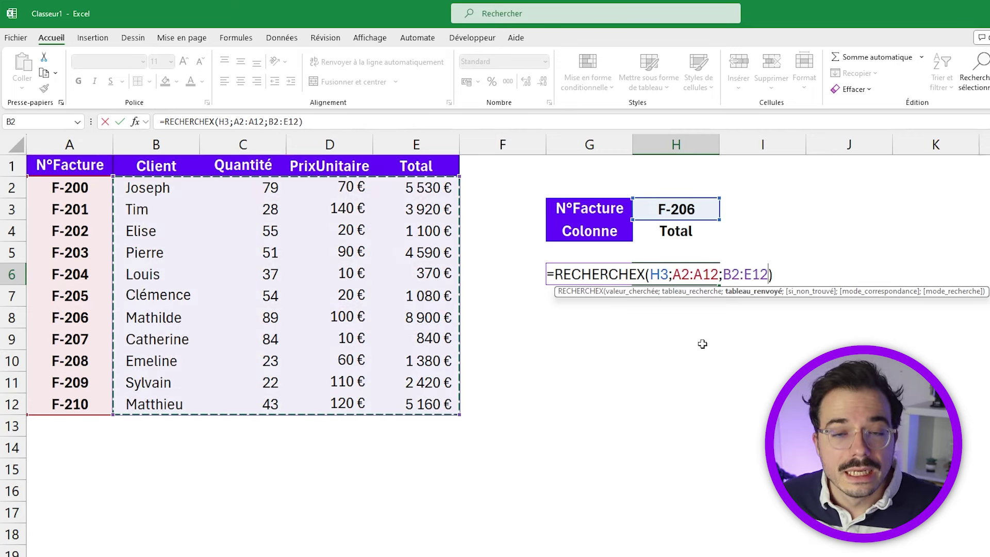
key(Return)
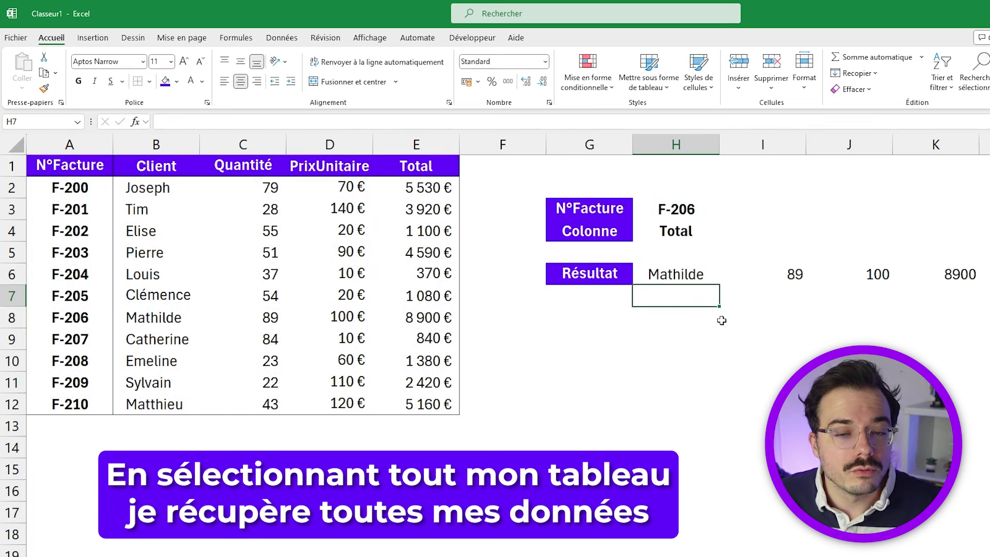
- Examine each value of the RECHERCHEX result spilled across H6:K6
click(653, 271)
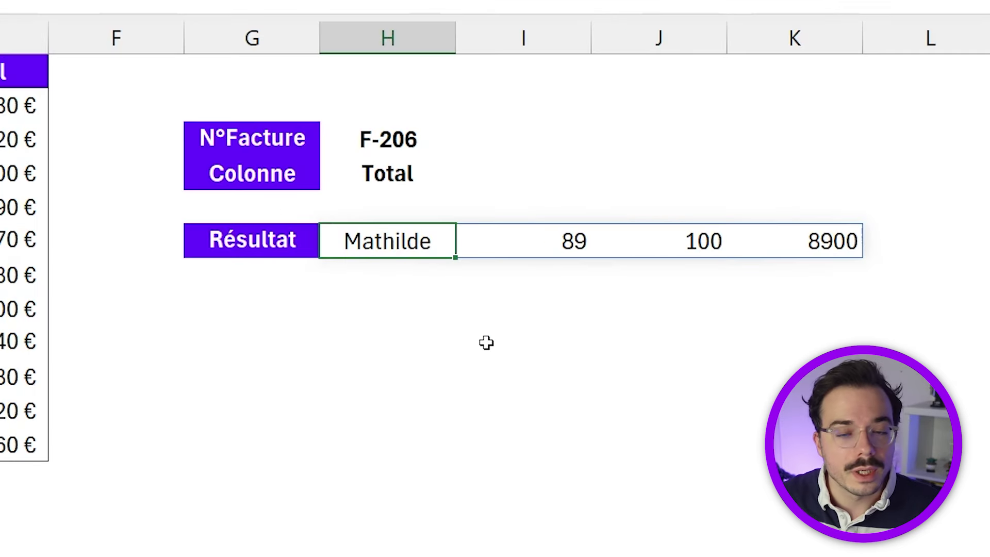
key(Right)
key(Right)
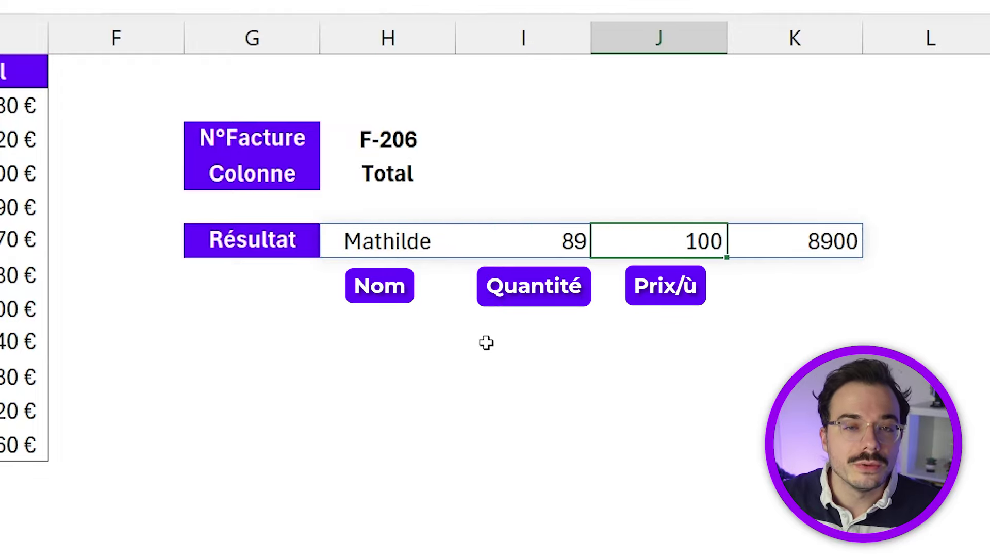
key(Right)
key(Left)
key(Left)
key(Left)
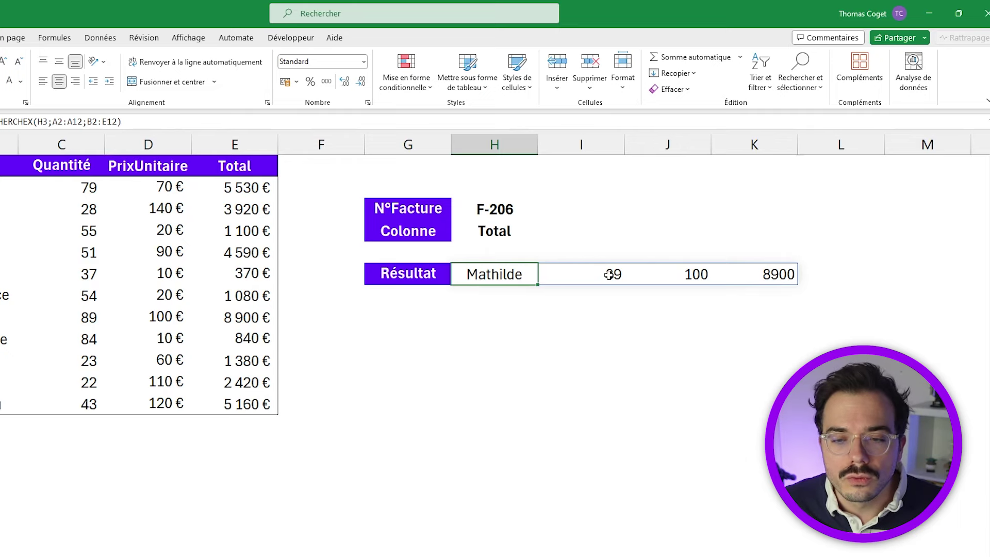
- Enter test in J6 inside the spilled result range and auto-fit the width of column H
key(Right)
key(Right)
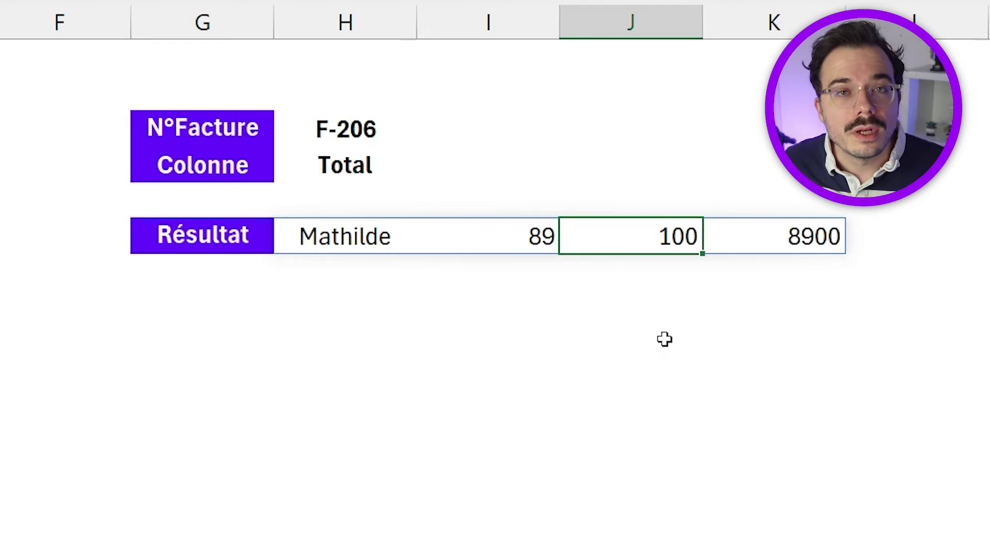
text(test)
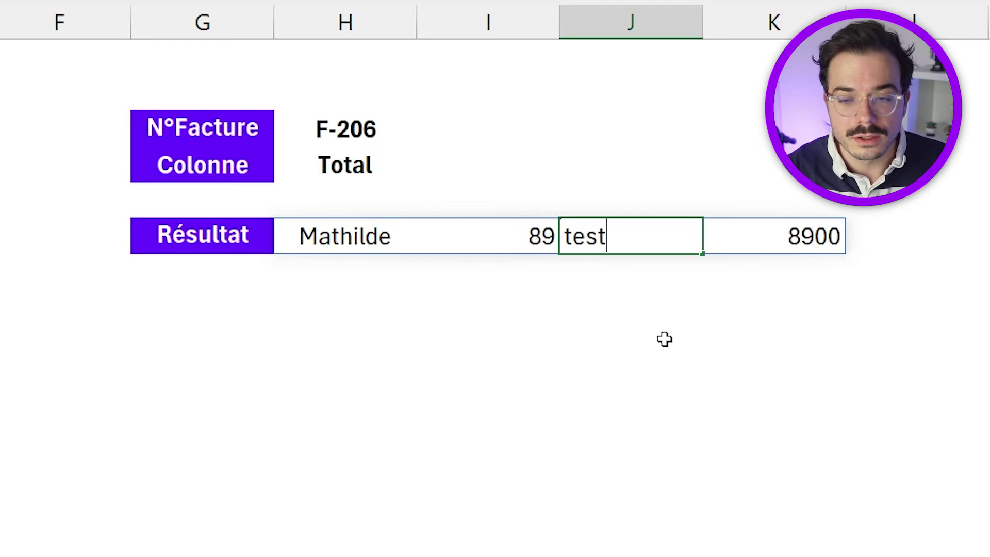
key(Return)
double_click(421, 19)
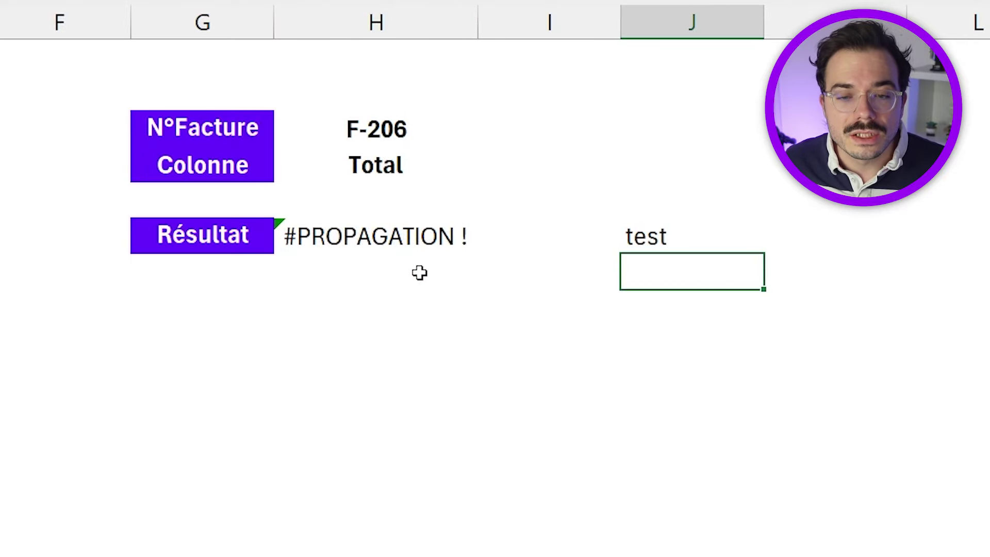
click(338, 236)
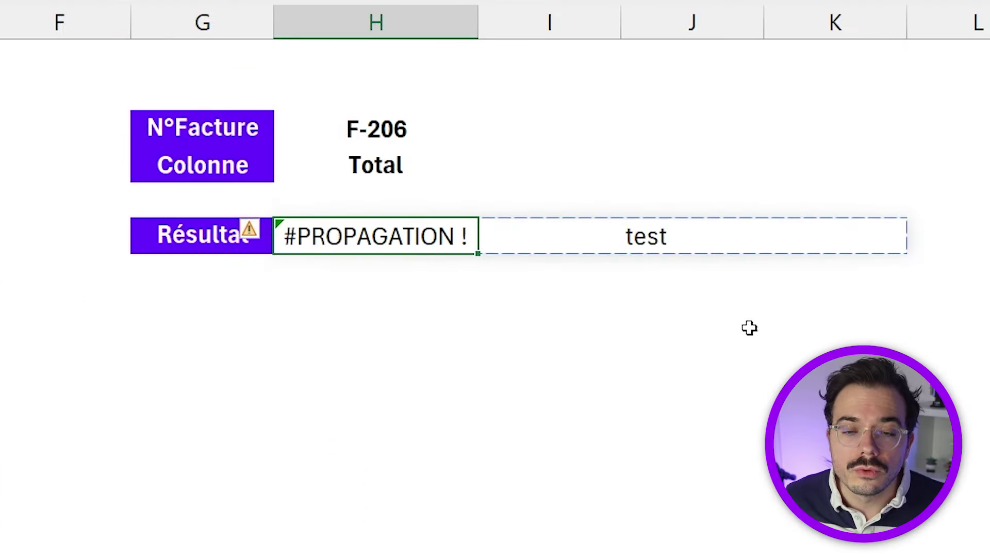
- Clear the test text from J6 and check the spilled range H6:K6
click(649, 243)
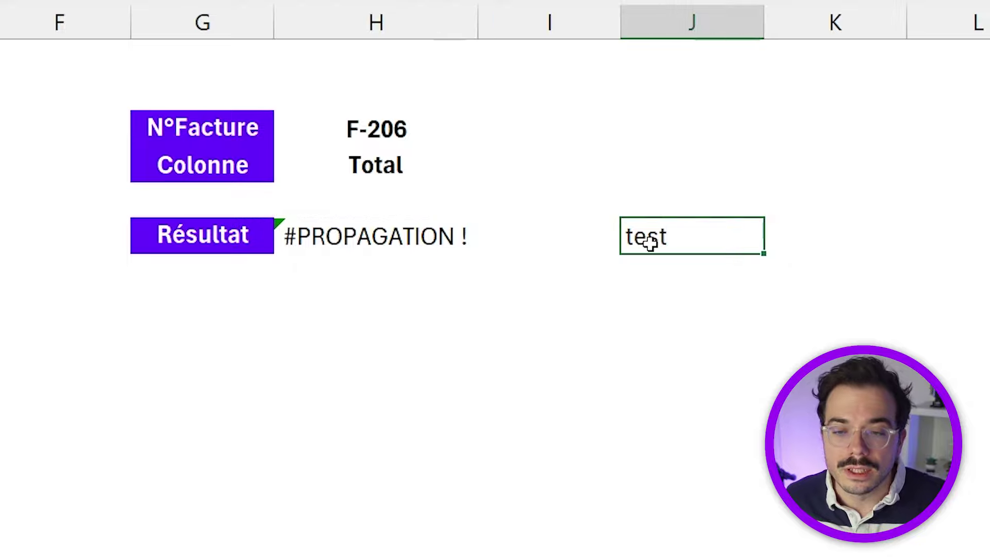
key(Delete)
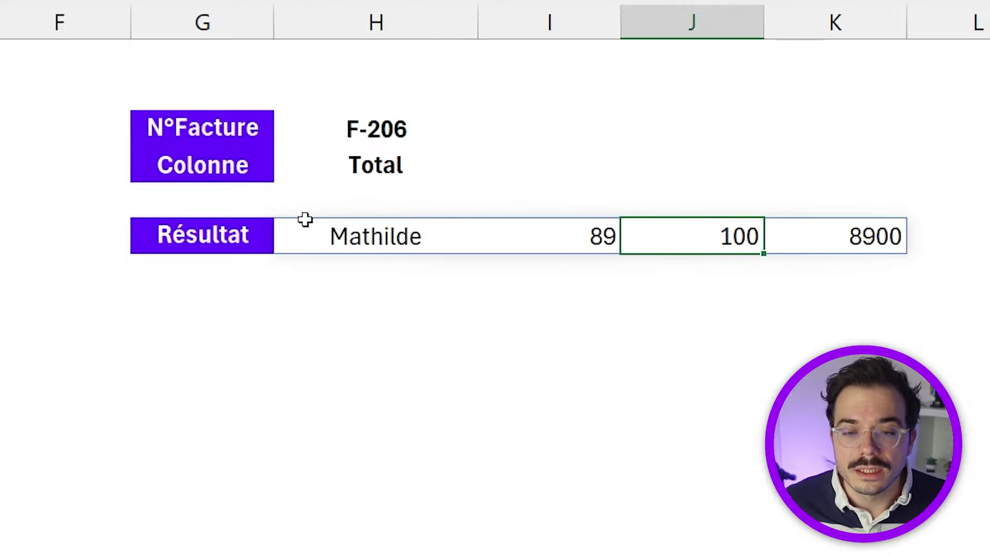
drag(305, 220, 900, 247)
click(639, 296)
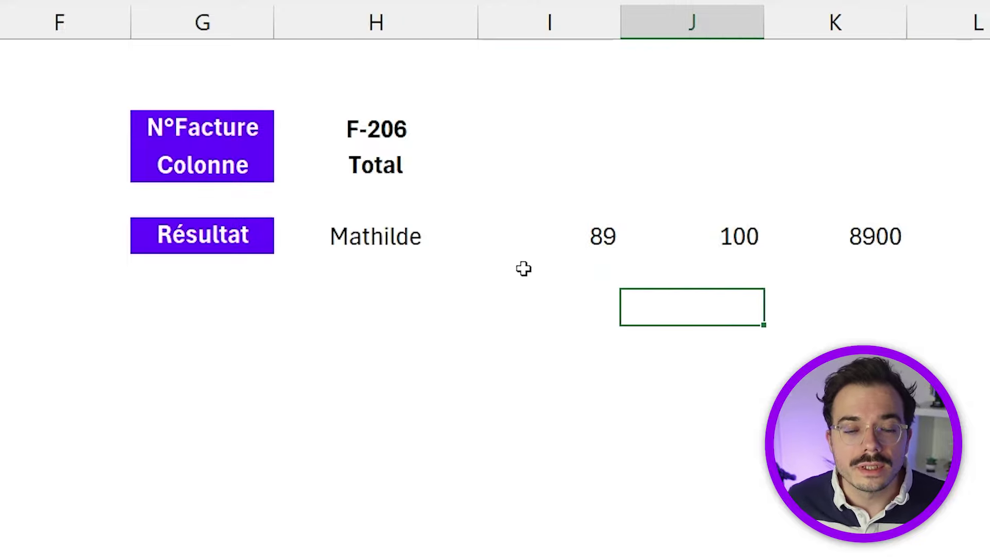
- Compare the formula result in H6:K6 with the column name chosen in H4
click(408, 238)
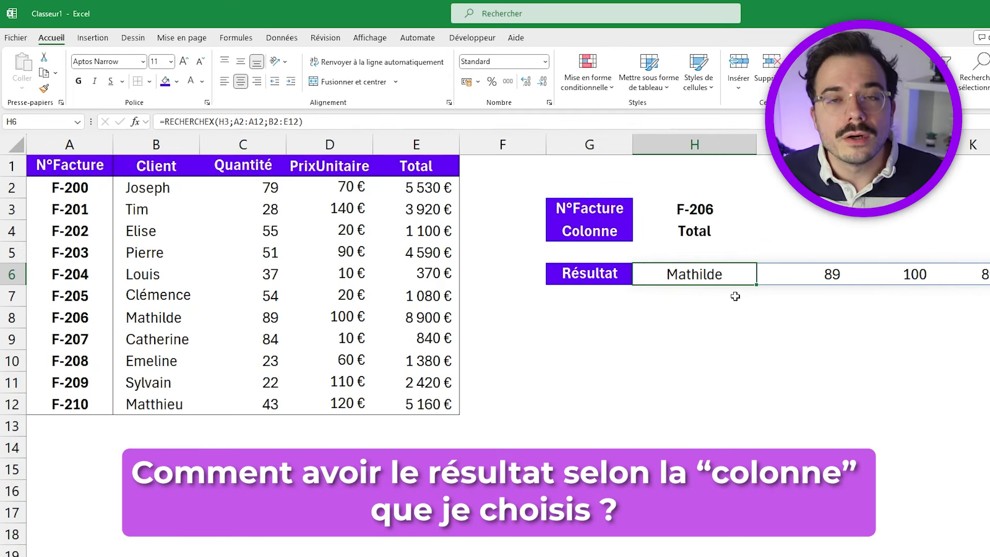
click(710, 232)
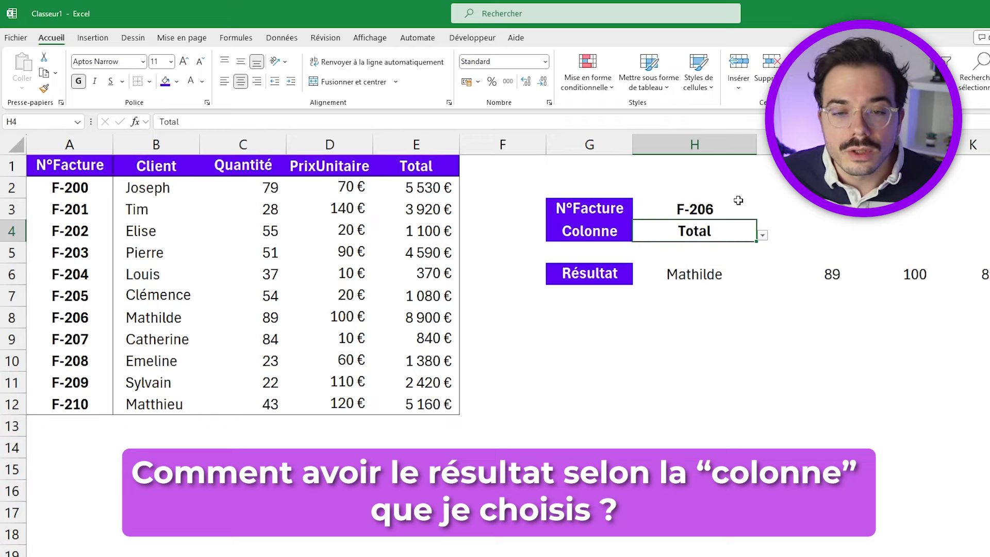
click(663, 269)
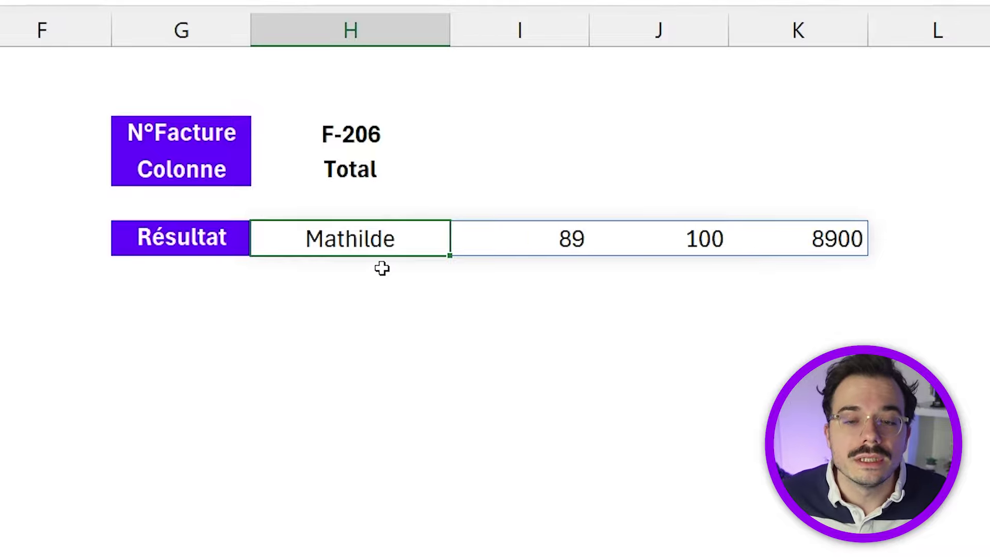
drag(328, 236, 846, 235)
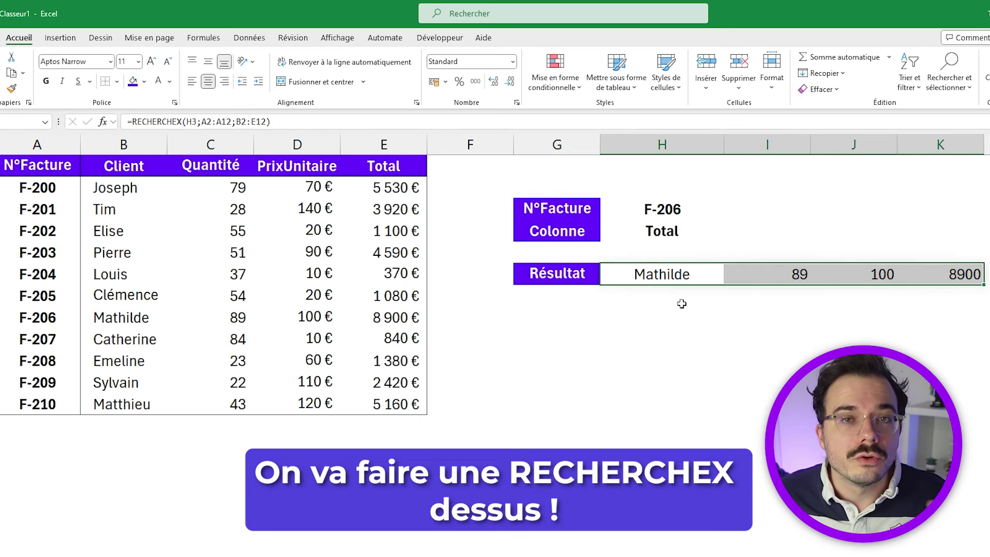
- Start an outer RECHERCHEX around the existing formula in H6, using the column name in H4 as its lookup value
double_click(642, 273)
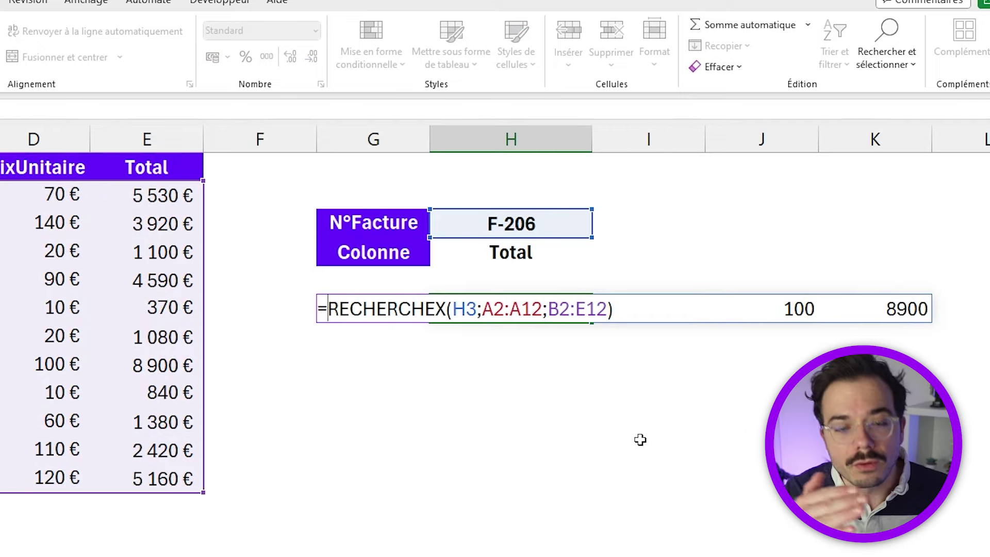
text(RECHERCHEX)
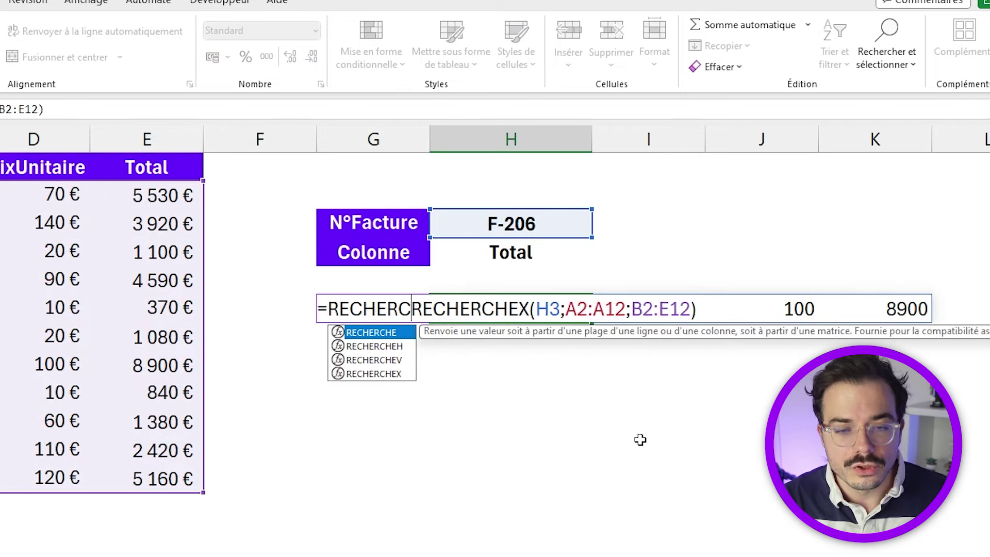
text(()
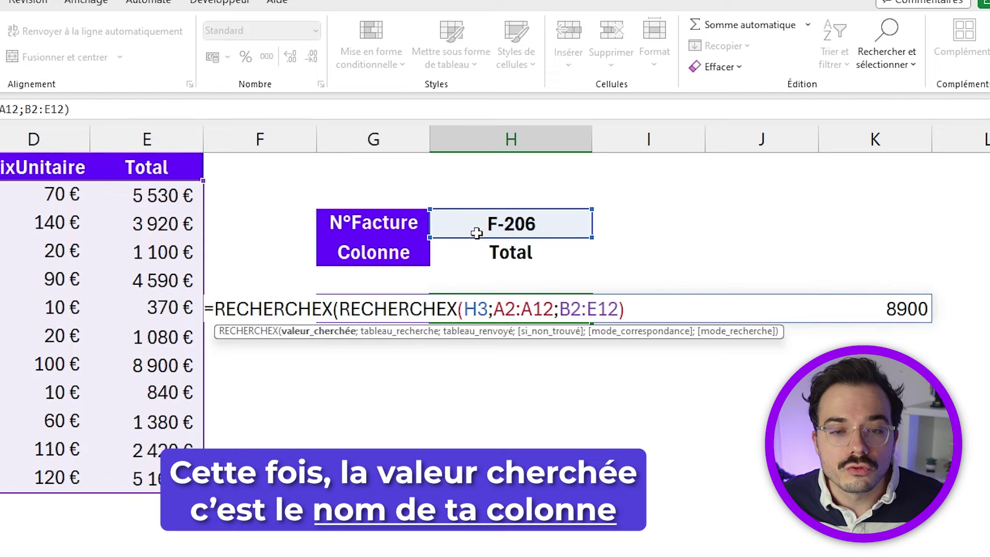
click(476, 253)
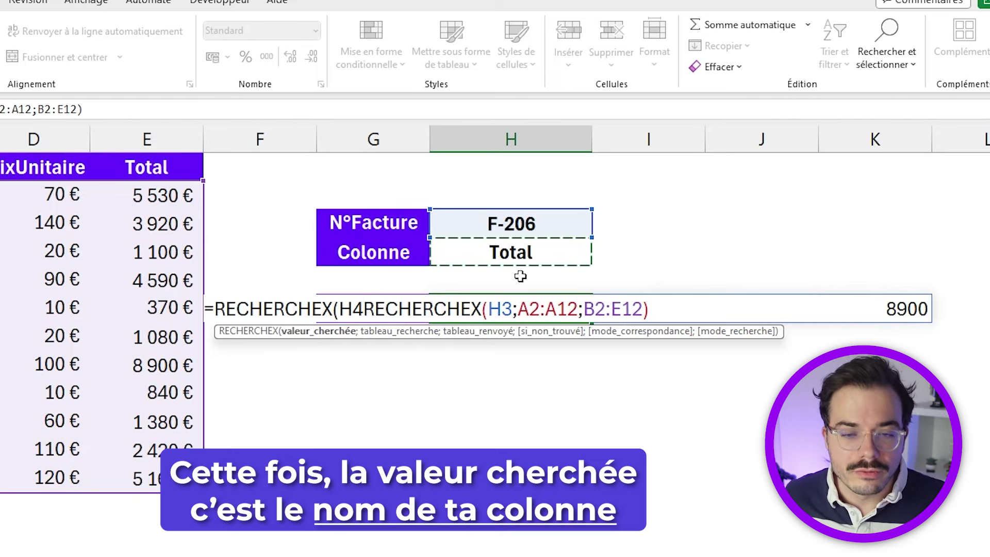
text(;)
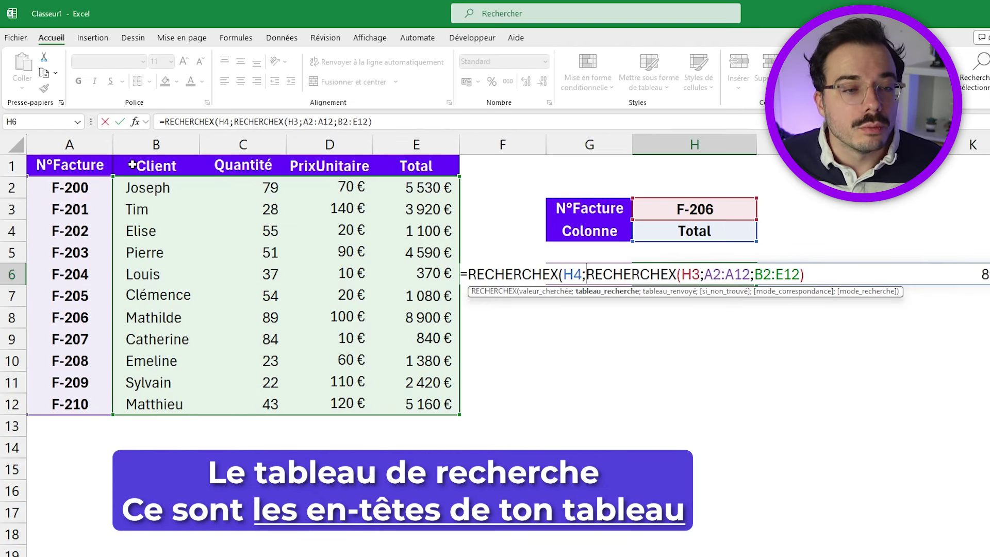
- Complete the outer RECHERCHEX in H6 with headers B1:E1 as lookup array and the inner RECHERCHEX as return array
drag(132, 165, 436, 164)
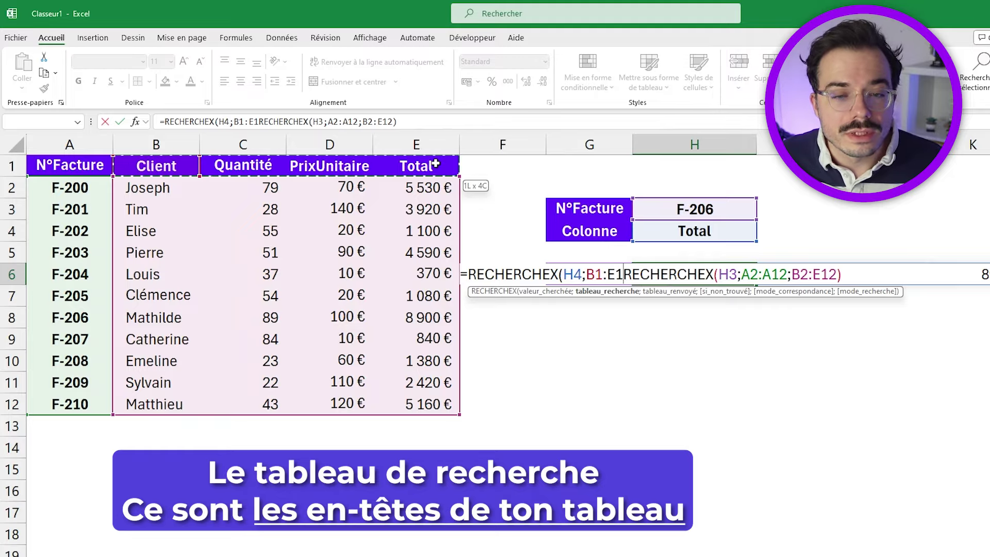
text(;)
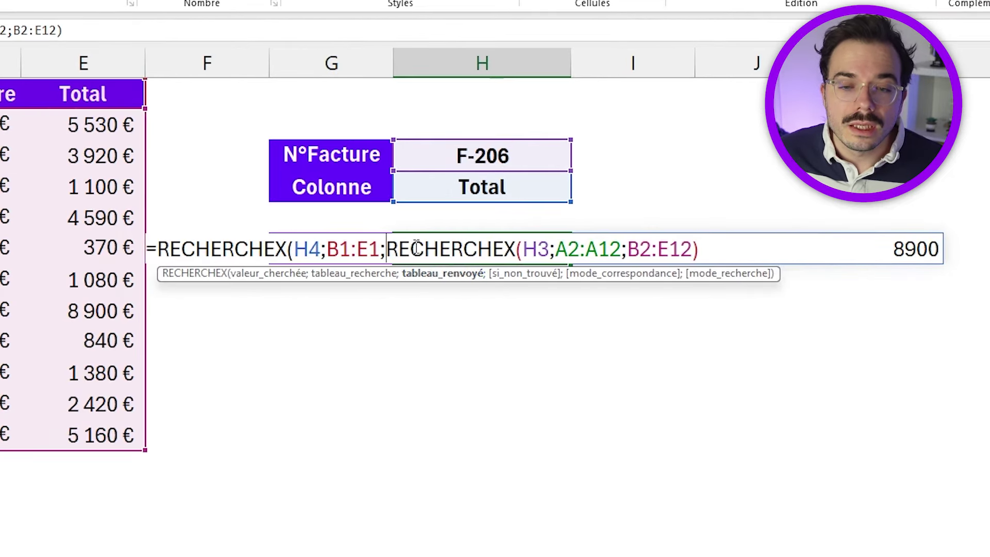
click(724, 256)
text())
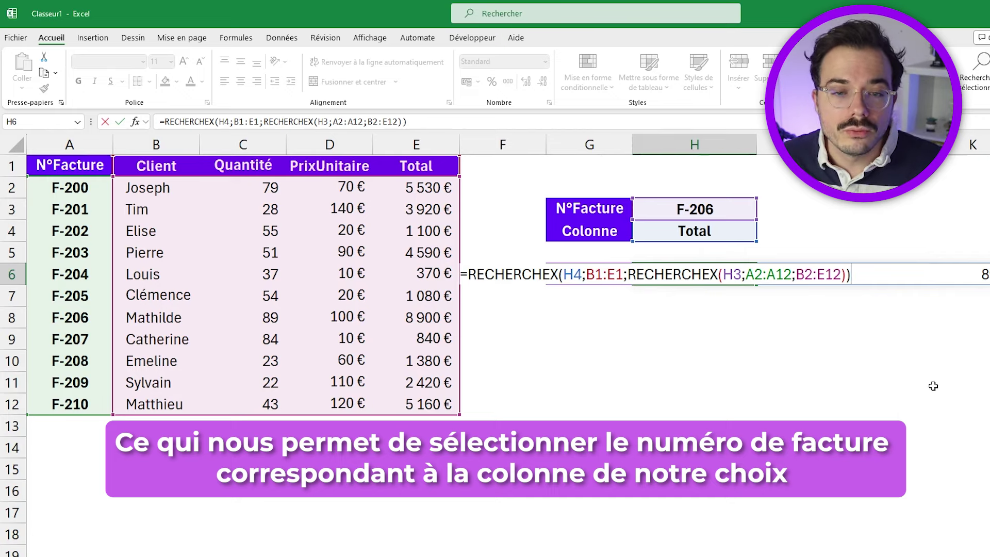
key(Return)
click(738, 272)
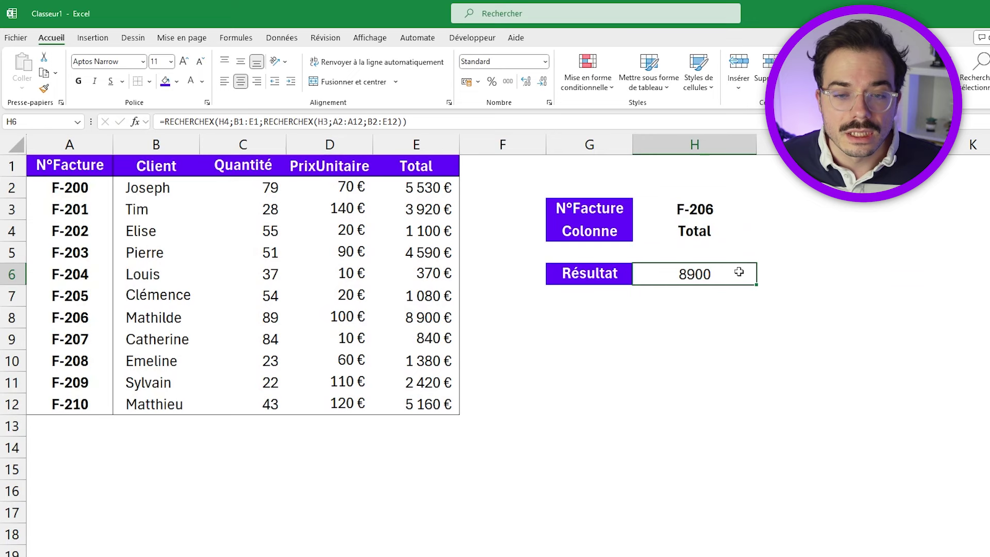
- Choose Client as the column in H4 and check the result in H6
click(722, 231)
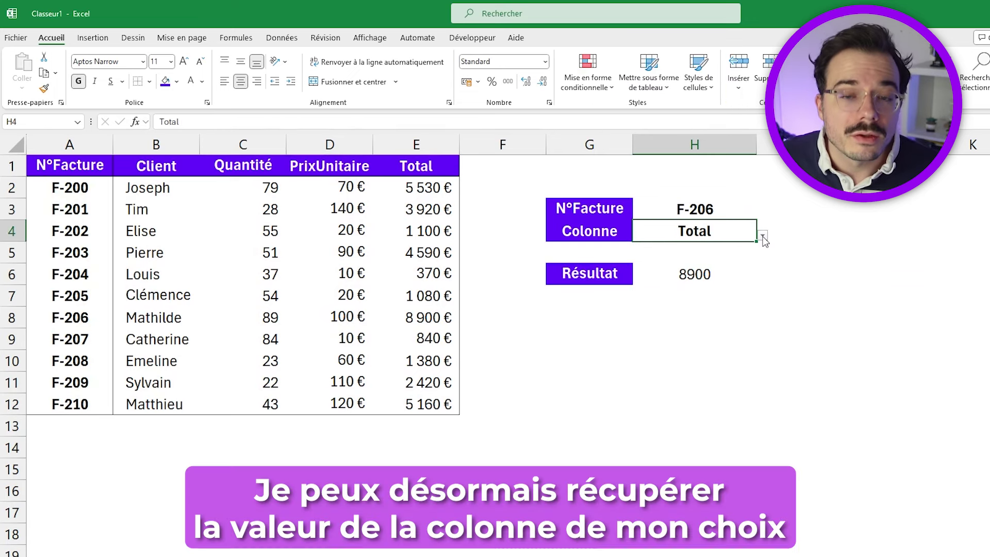
click(761, 236)
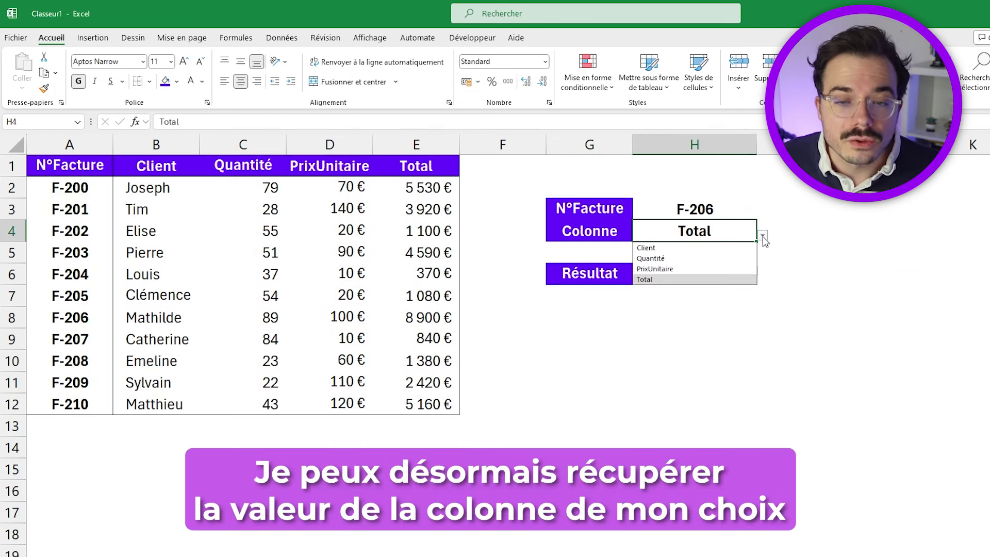
click(728, 248)
click(745, 274)
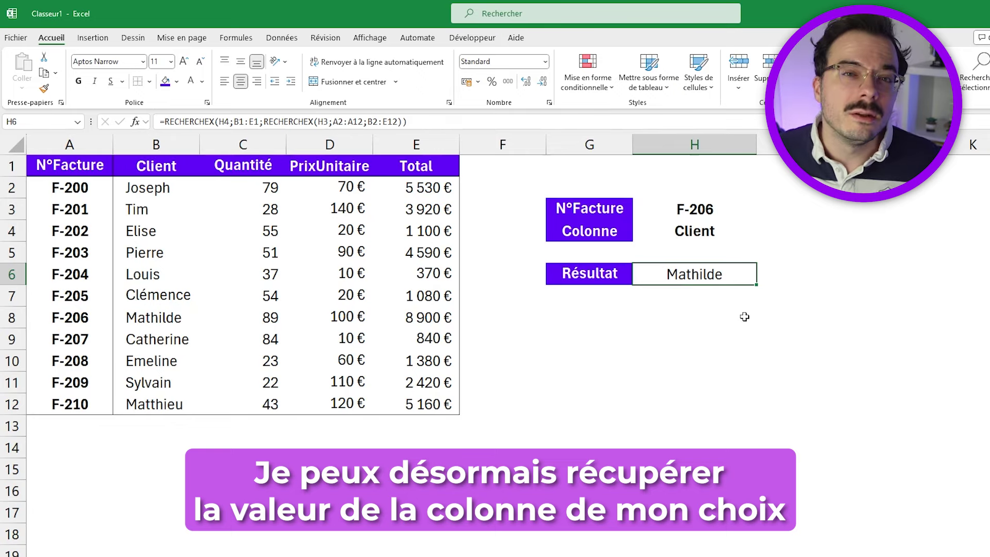
- Change the invoice number in H3 to F-205
double_click(726, 209)
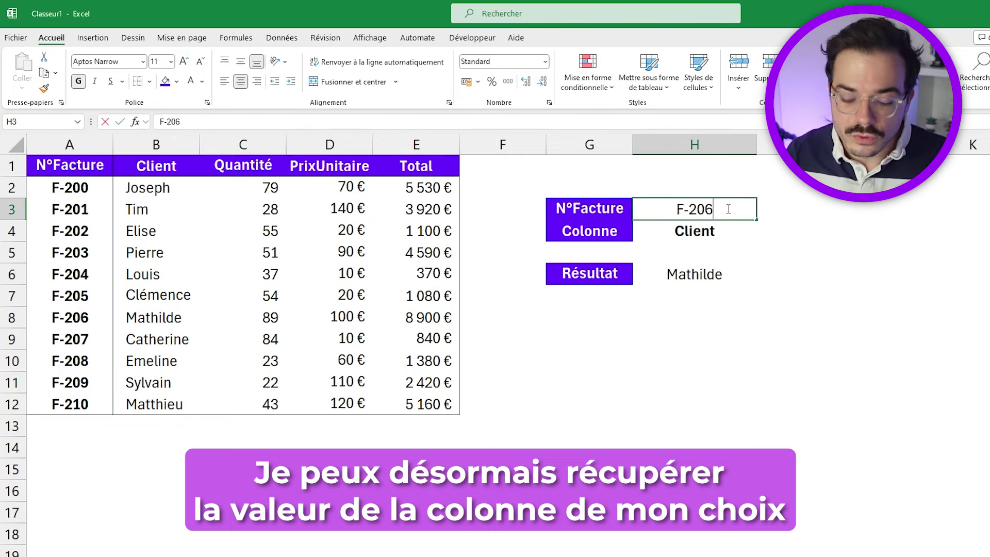
key(BackSpace)
key(BackSpace)
key(BackSpace)
text(20)
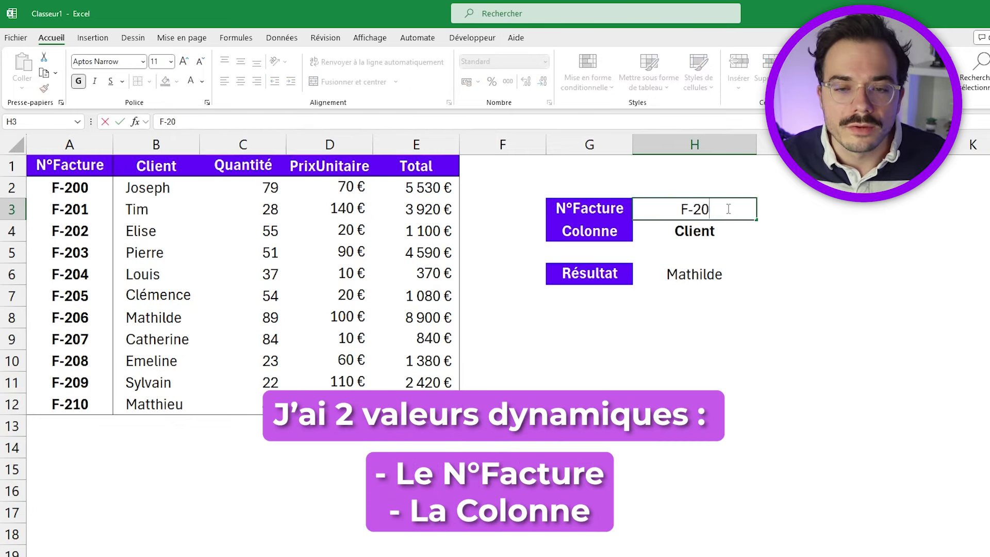
key(Return)
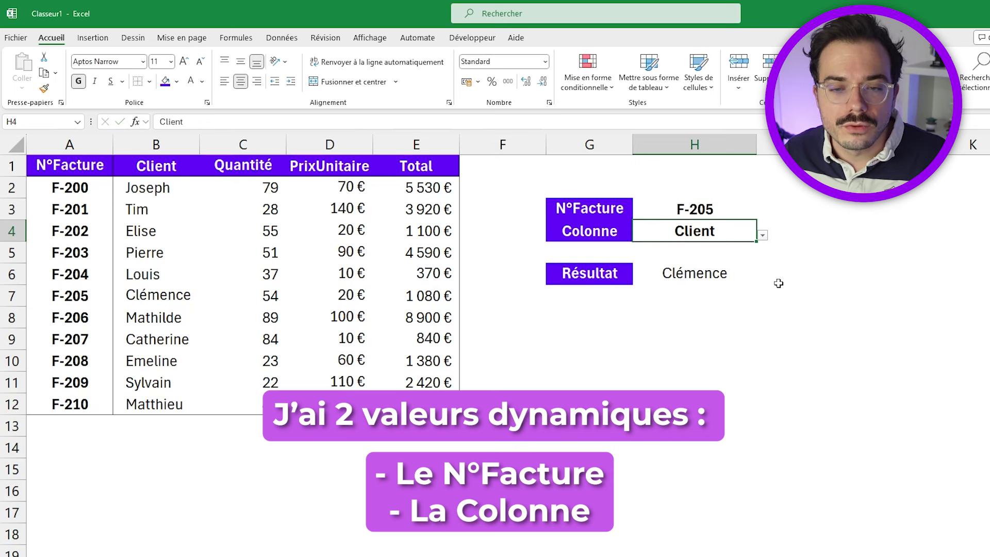
- Review the nested RECHERCHEX formula in H6 and the ranges it references
click(680, 269)
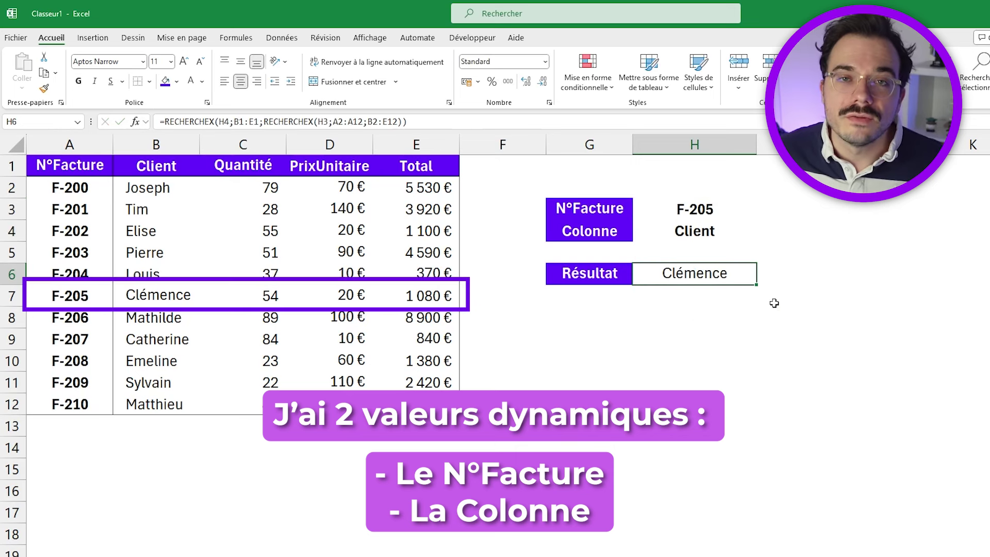
double_click(677, 282)
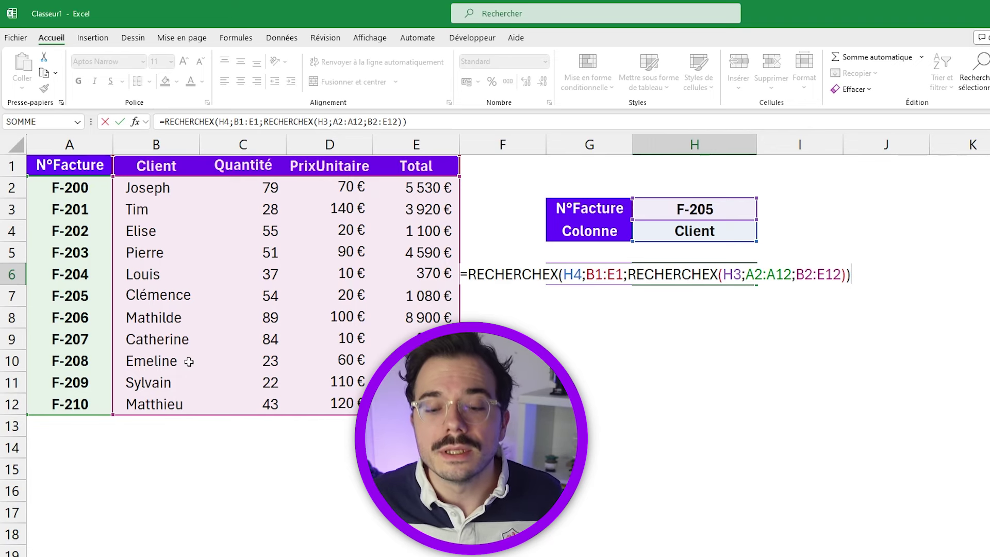
key(Return)
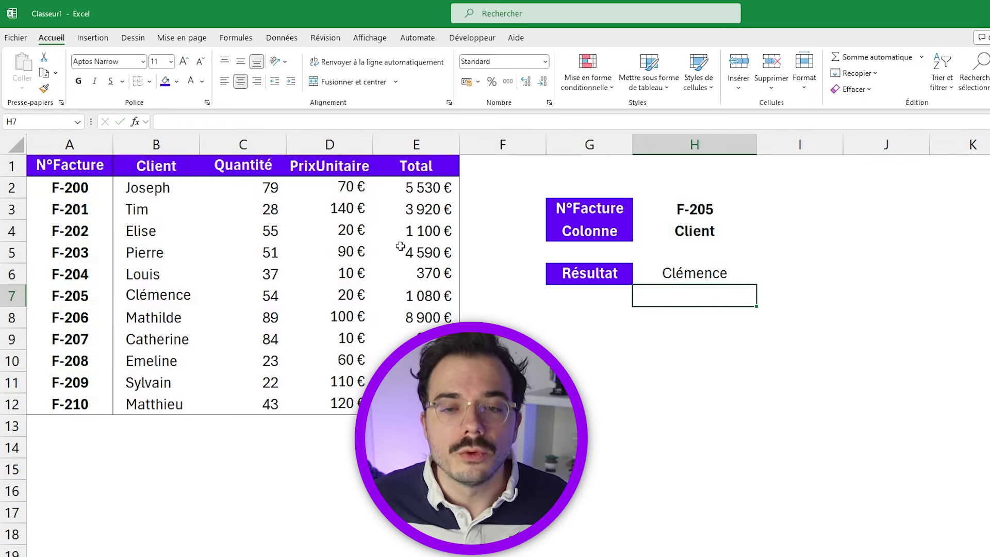